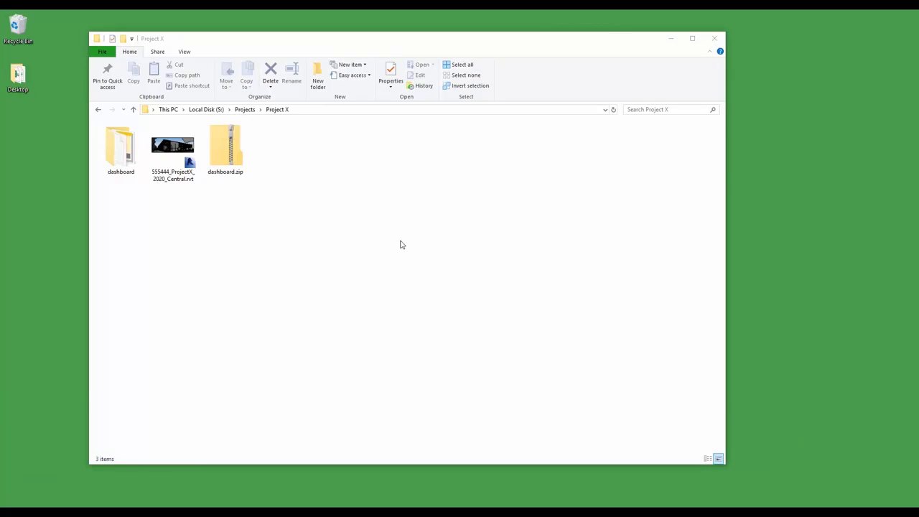
# - Add an empty folder named 'Reports' to the Project X folder
pyautogui.click(325, 39)
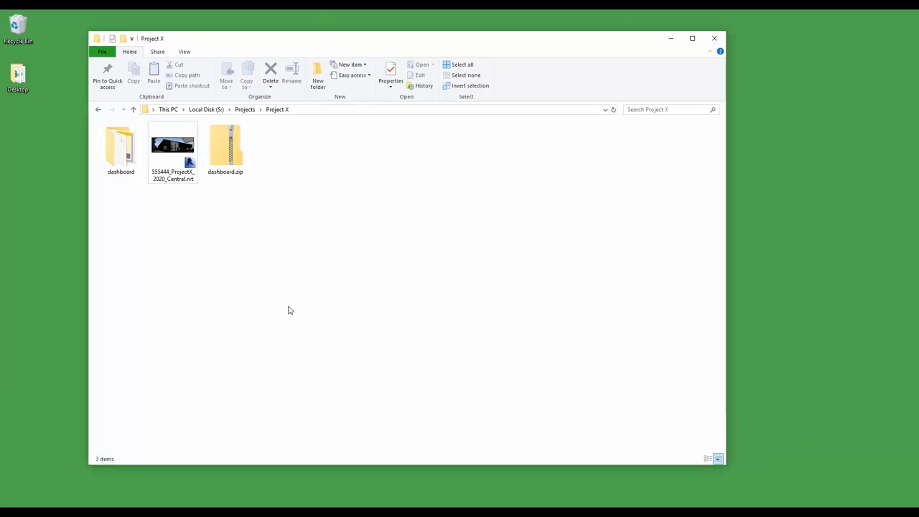
pyautogui.click(124, 39)
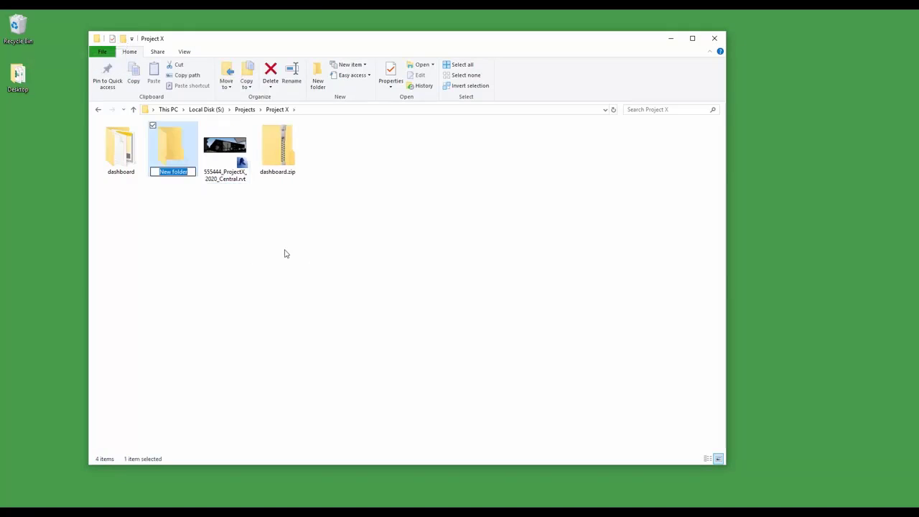
pyautogui.write('Reports')
pyautogui.click(295, 256)
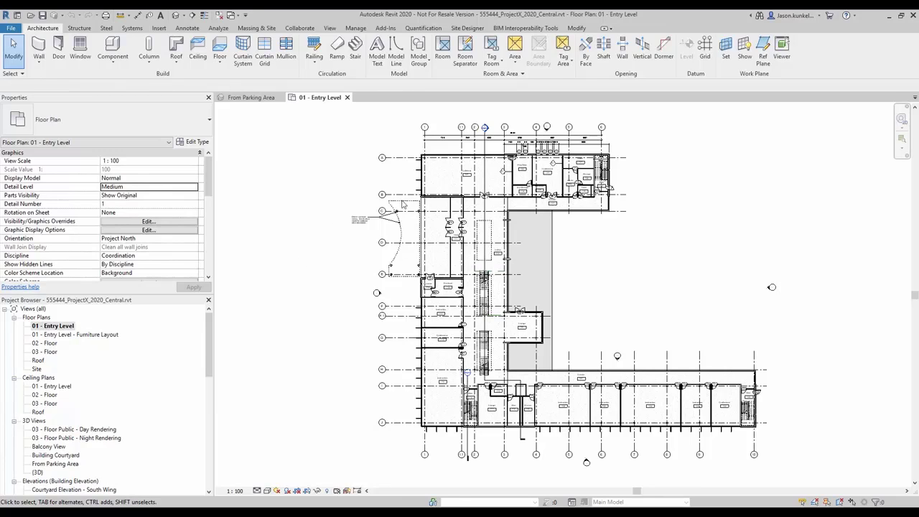
# - Open Model Checker Setup from the BIM Interoperability Tools tab
pyautogui.click(521, 28)
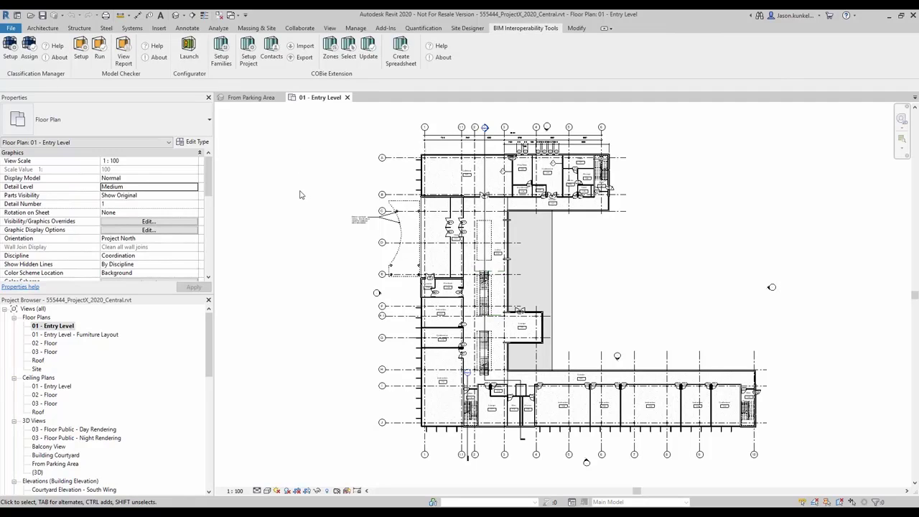
pyautogui.click(81, 52)
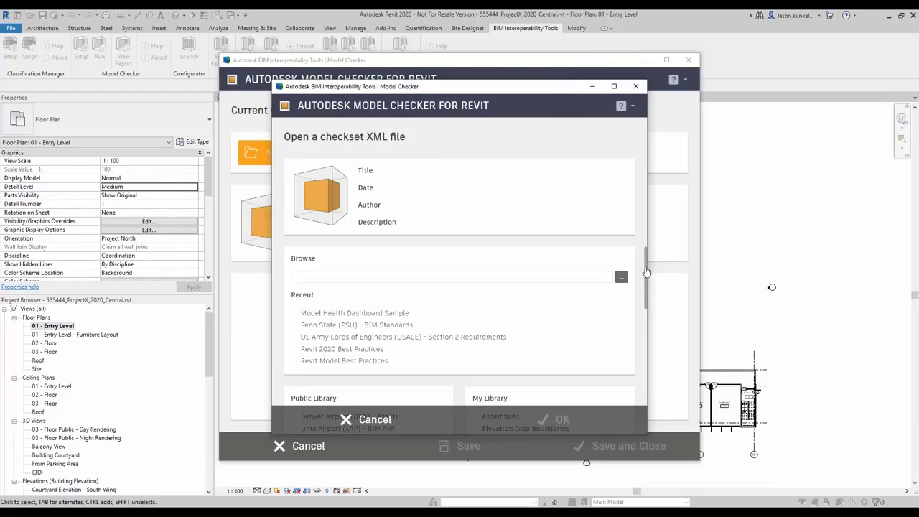
# - Choose the Model Health Dashboard Sample checkset from the Public Library and confirm it
pyautogui.moveTo(647, 266); pyautogui.dragTo(636, 347)
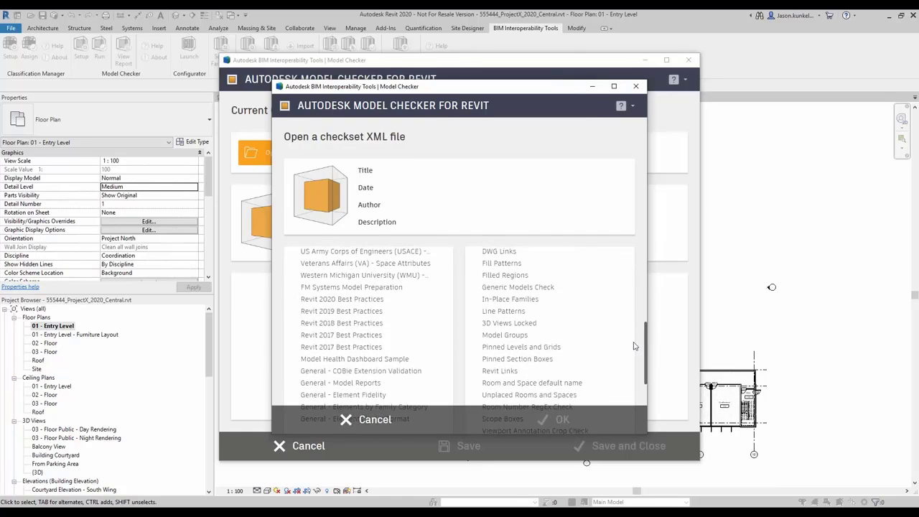
pyautogui.click(380, 365)
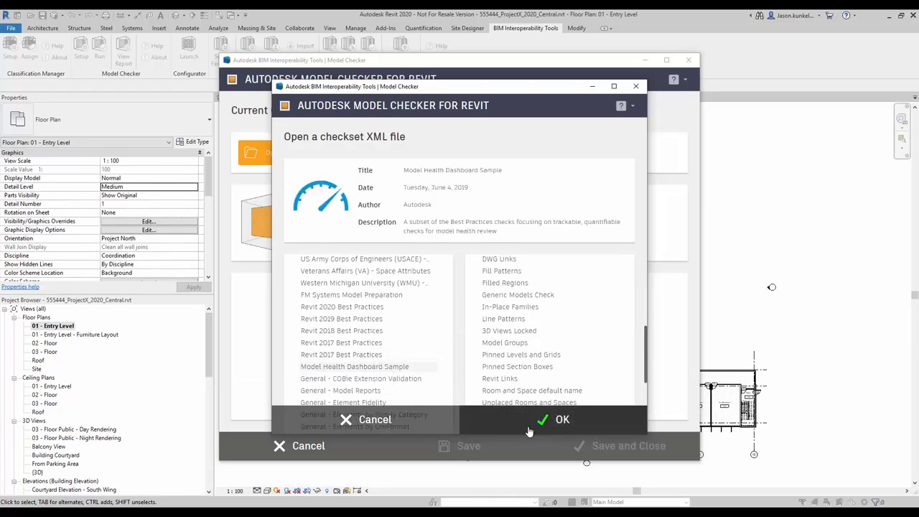
pyautogui.click(560, 420)
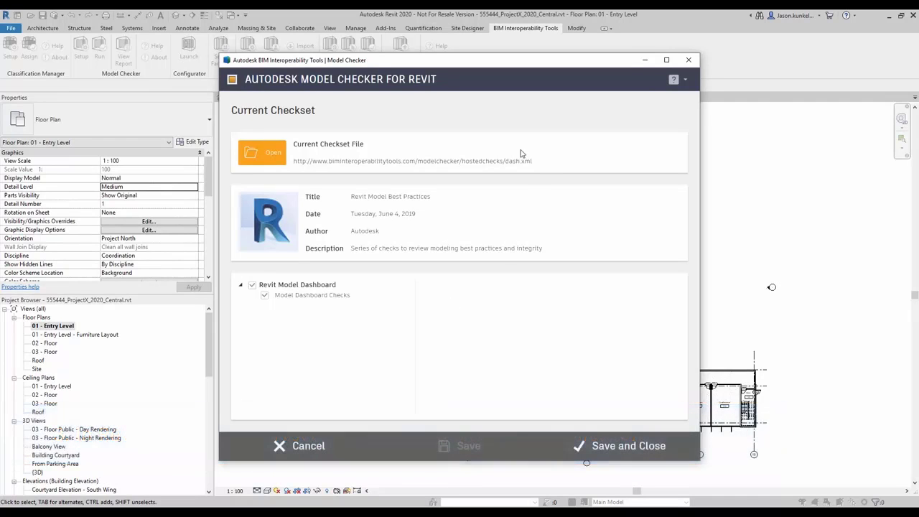
# - Review the individual Model Dashboard Checks, then save the checkset setup and close it
pyautogui.click(332, 300)
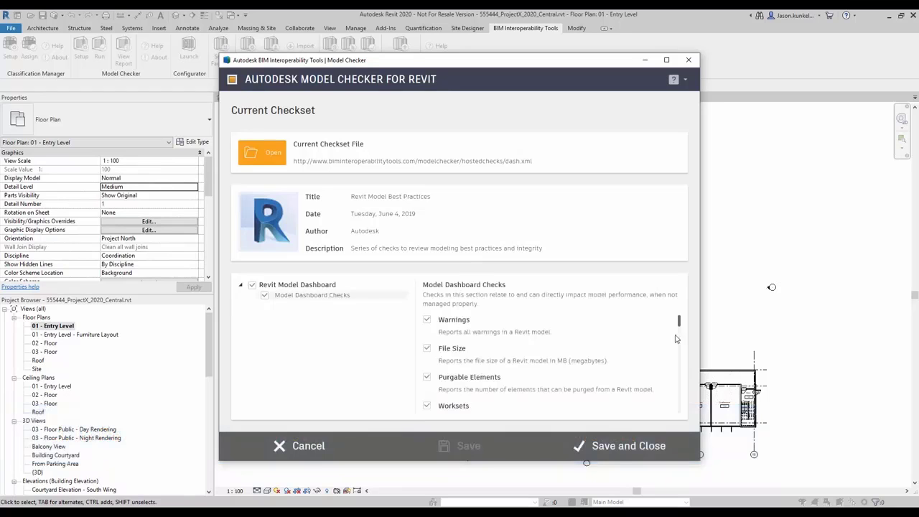
pyautogui.moveTo(679, 323); pyautogui.dragTo(677, 405)
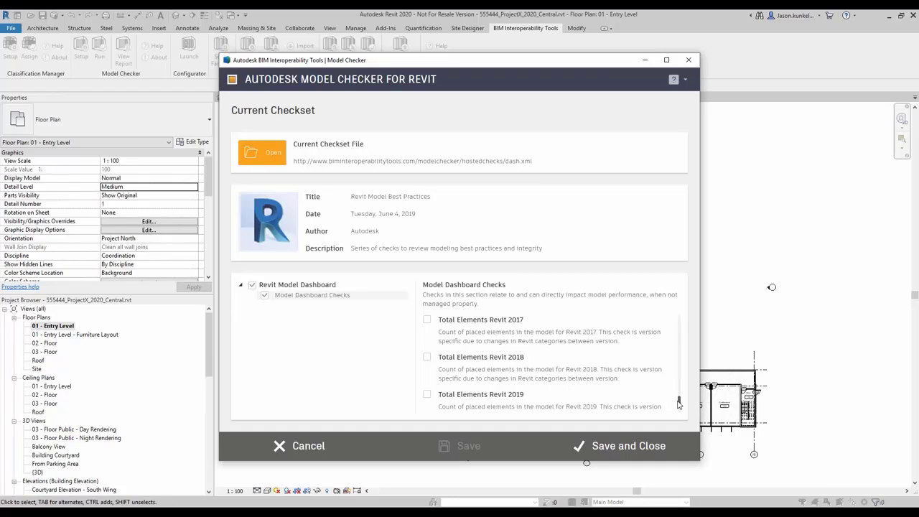
pyautogui.moveTo(677, 401); pyautogui.dragTo(679, 410)
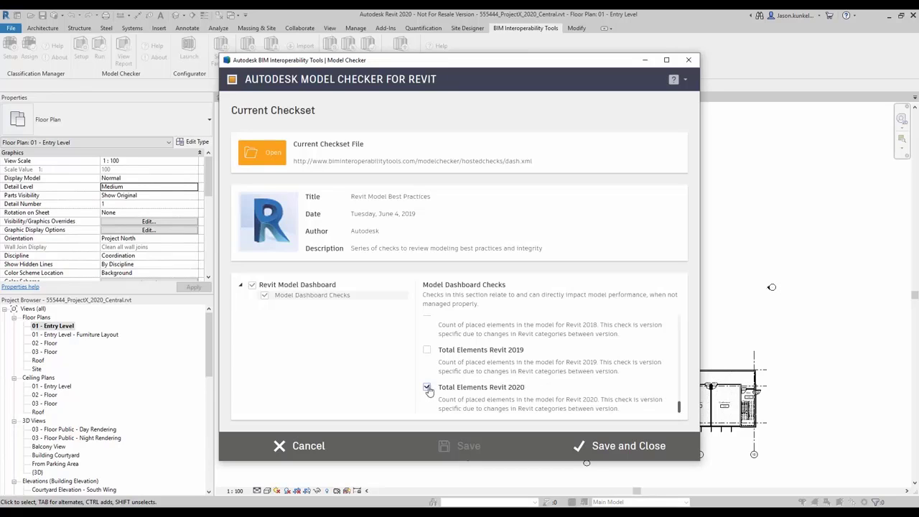
pyautogui.scroll(2, 553, 386)
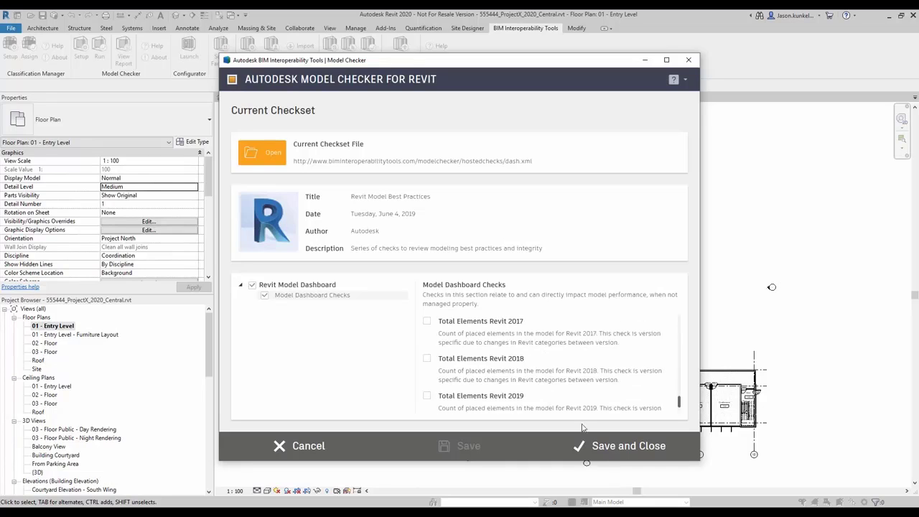
pyautogui.click(601, 447)
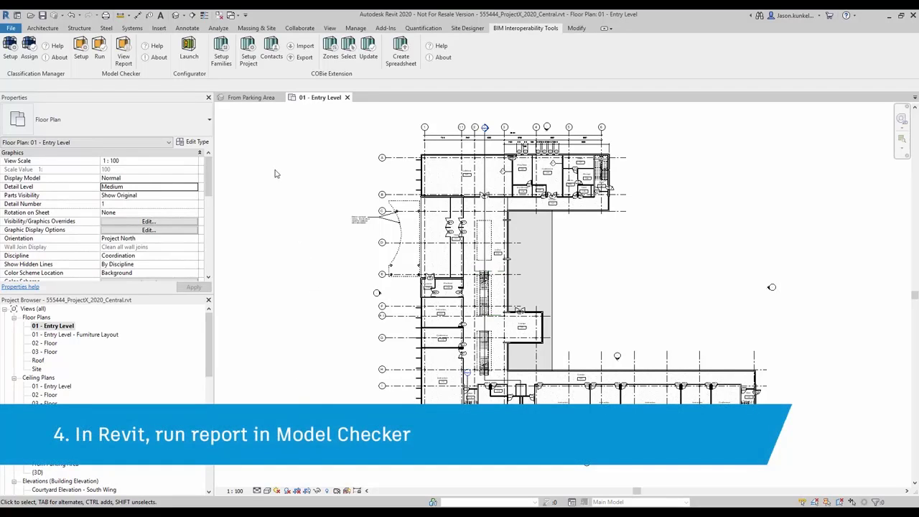
# - Run the Model Checker report on the Project X central model
pyautogui.click(101, 60)
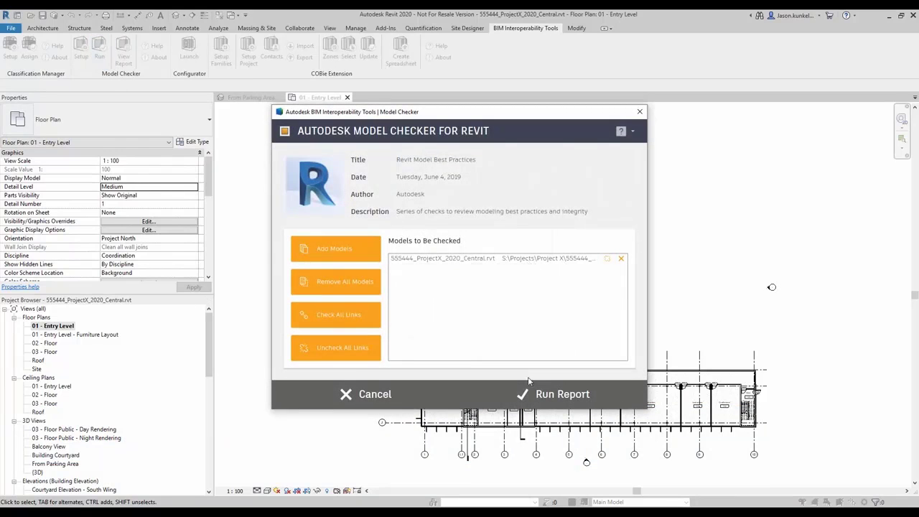
pyautogui.click(537, 397)
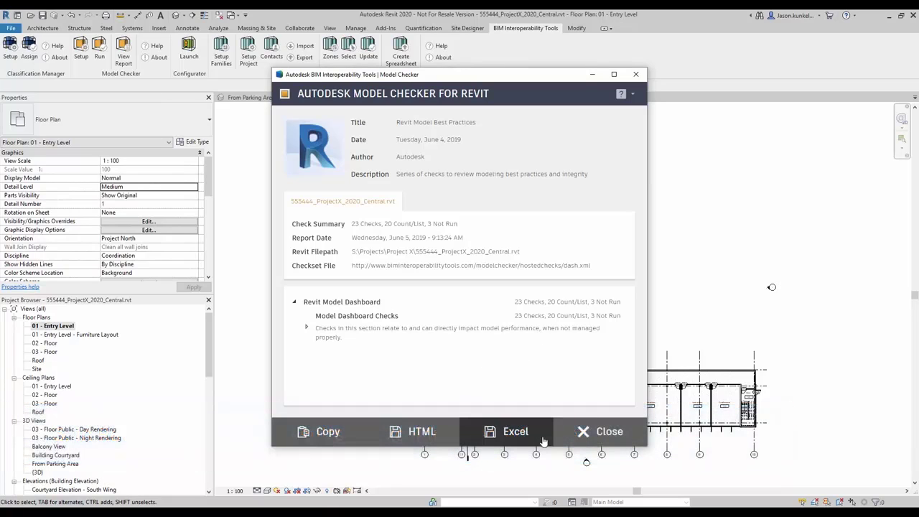
# - Start the Excel export and browse to S:\Projects\Project X\Reports as the save location
pyautogui.click(544, 441)
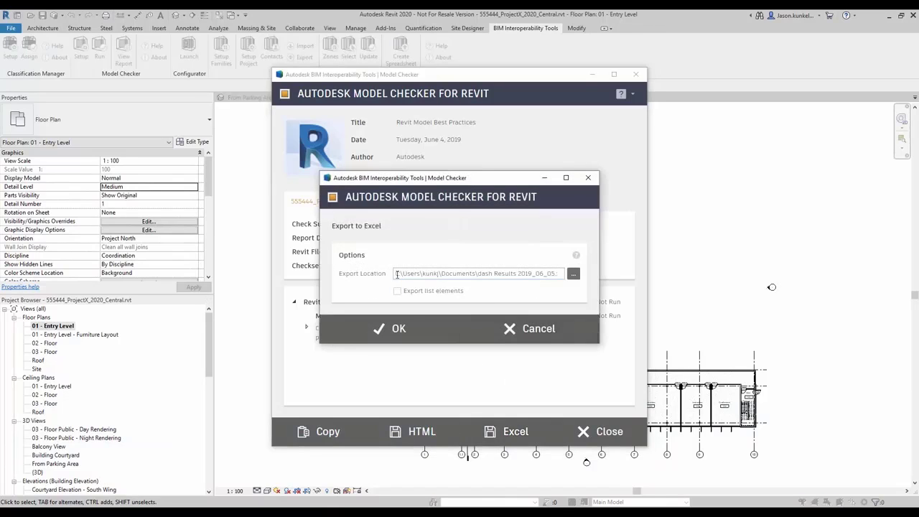
pyautogui.click(574, 276)
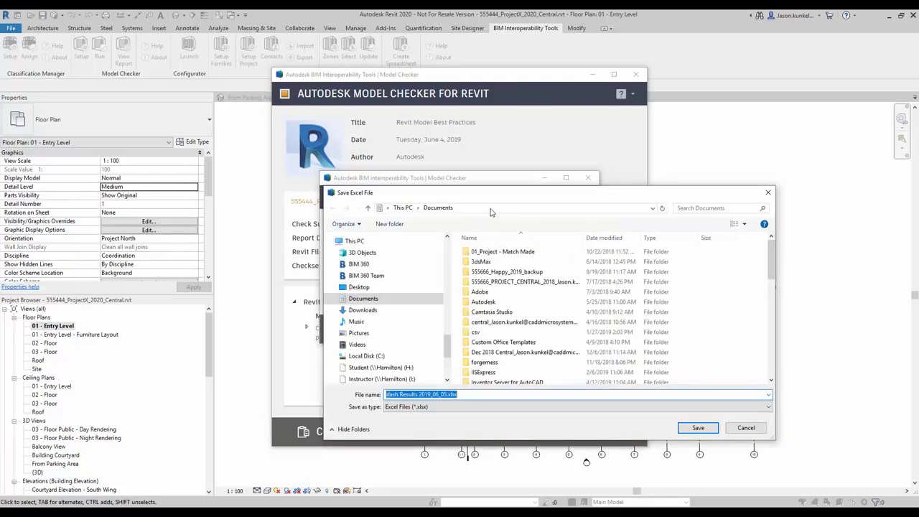
pyautogui.click(492, 211)
pyautogui.write('S:\\')
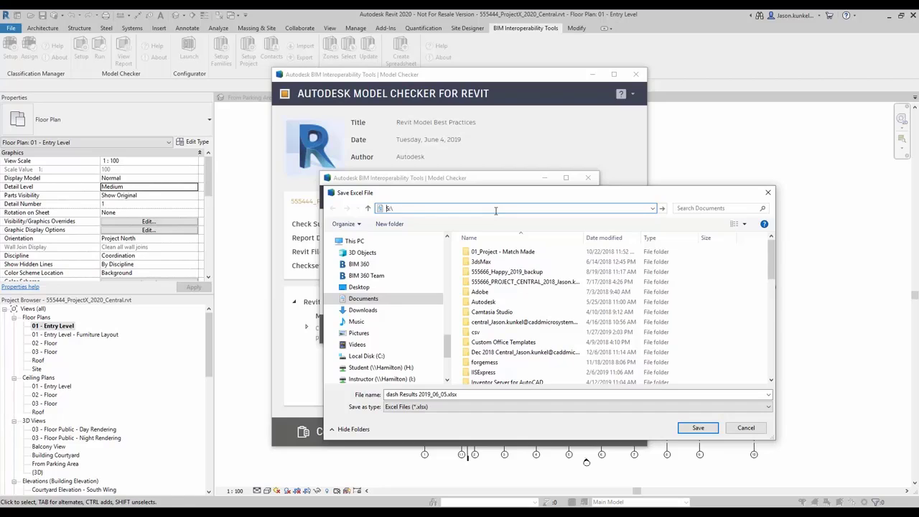
pyautogui.press('Return')
pyautogui.doubleClick(483, 253)
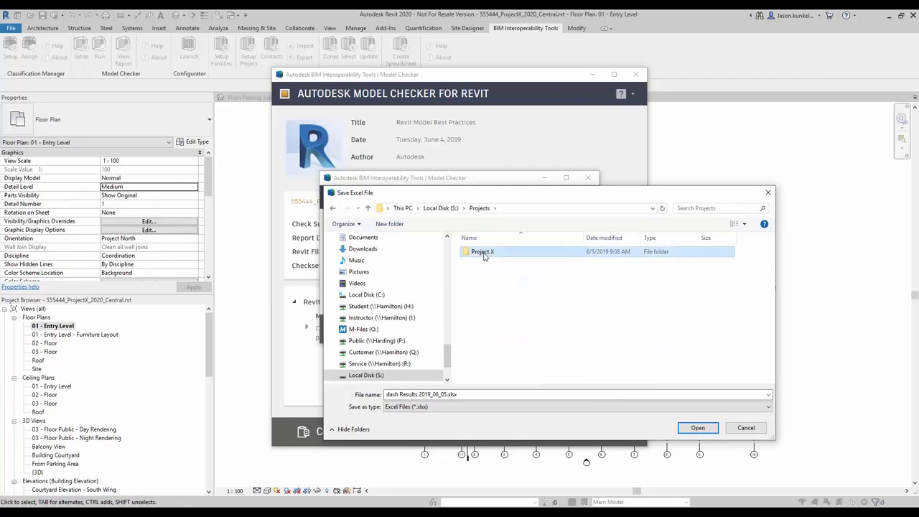
pyautogui.doubleClick(484, 254)
pyautogui.click(483, 263)
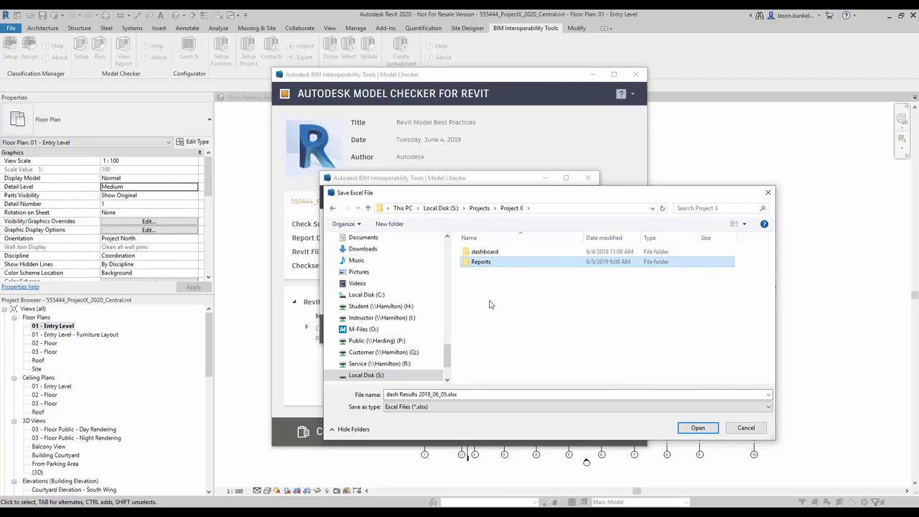
pyautogui.click(493, 293)
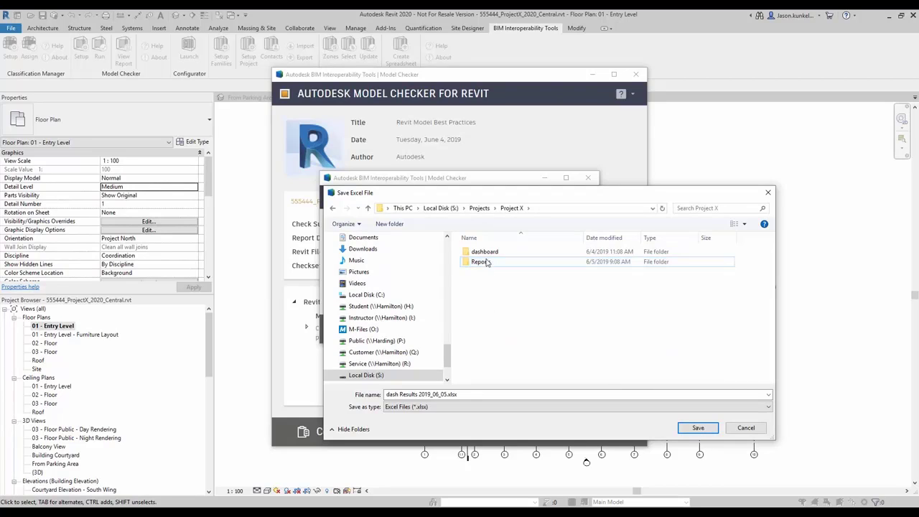
pyautogui.doubleClick(487, 263)
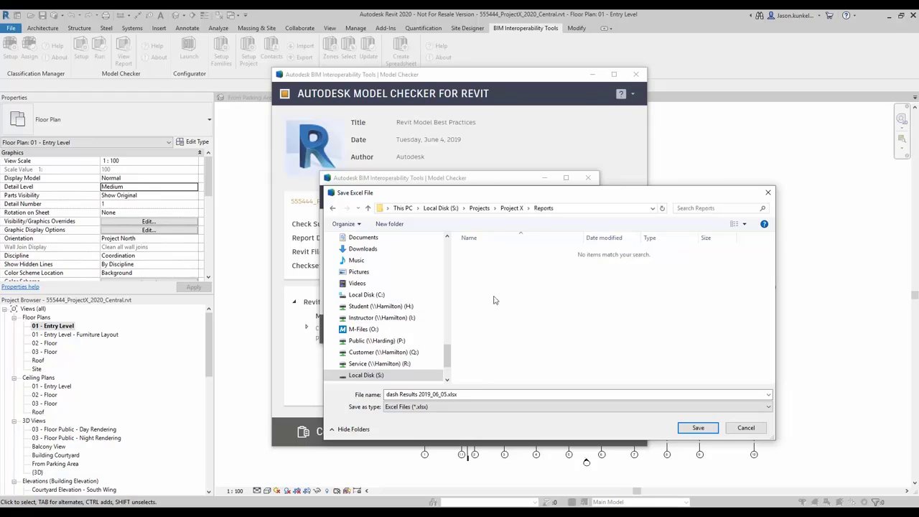
# - Save the export as 001.xlsx without opening it, then close the Model Checker
pyautogui.click(474, 393)
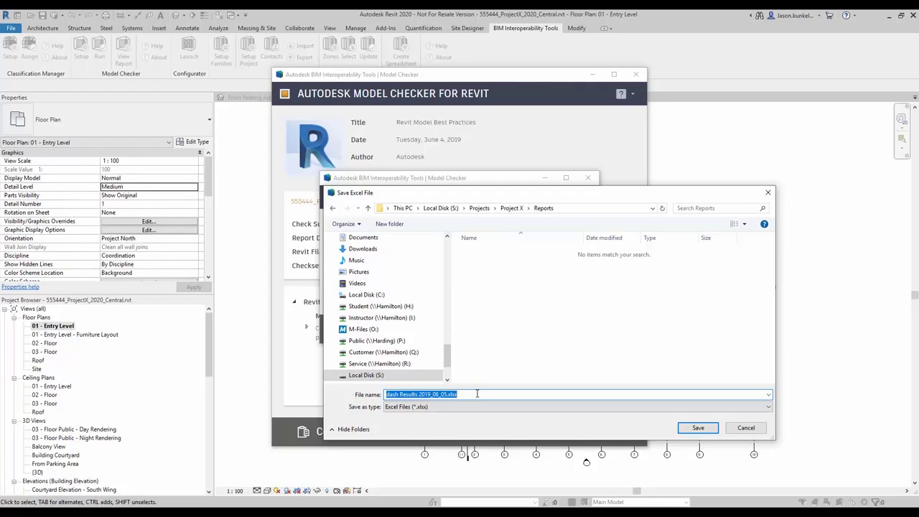
pyautogui.write('001')
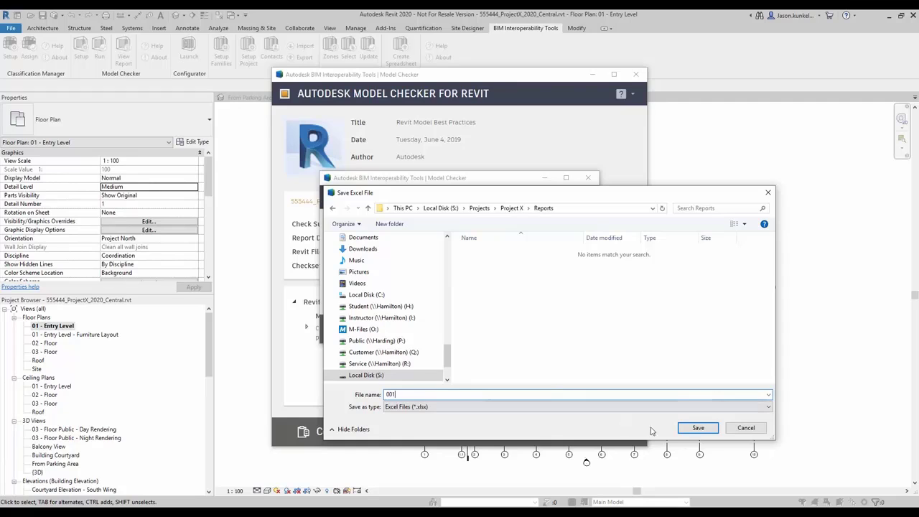
pyautogui.click(693, 429)
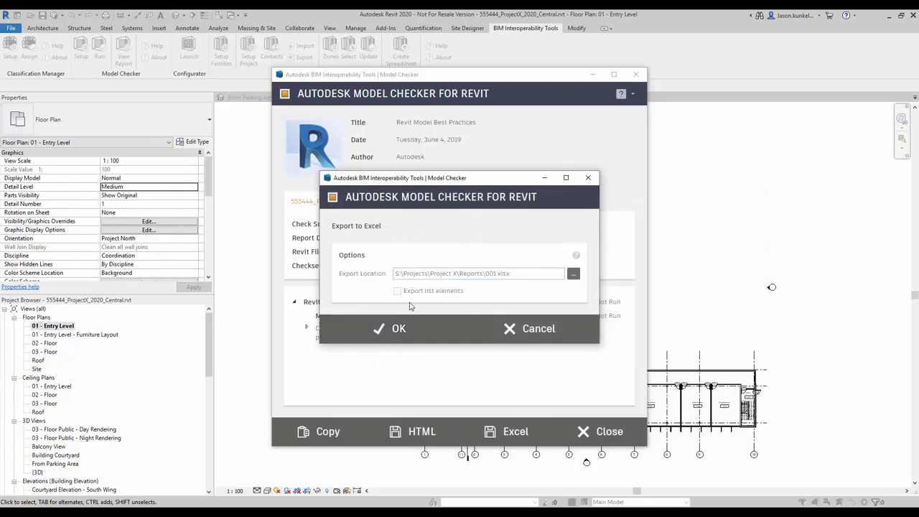
pyautogui.click(381, 328)
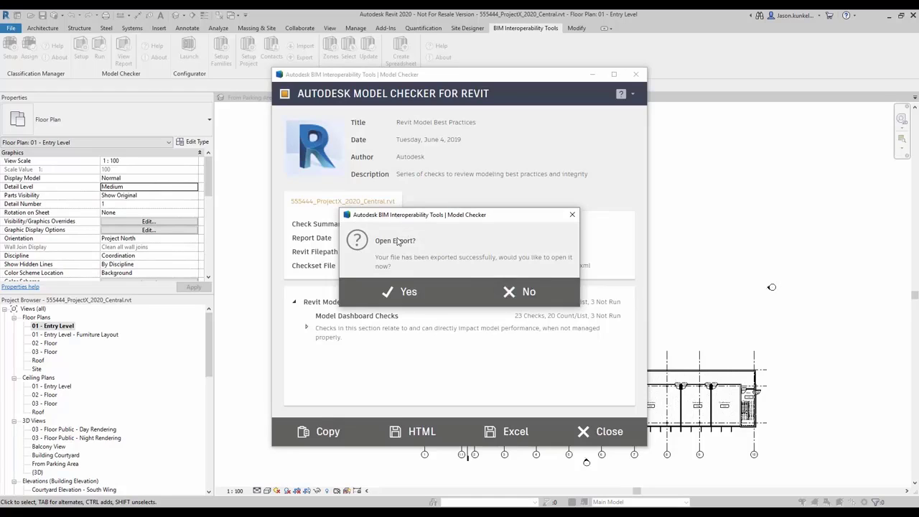
pyautogui.click(519, 293)
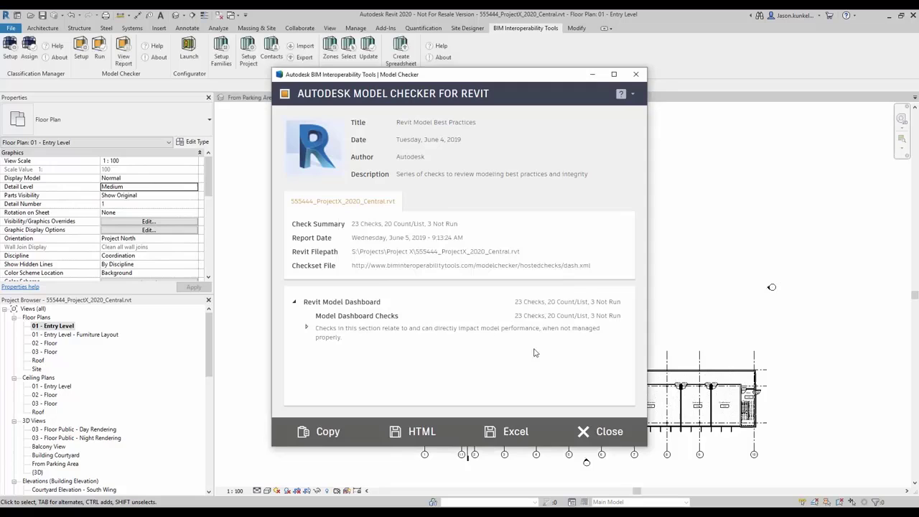
pyautogui.click(602, 431)
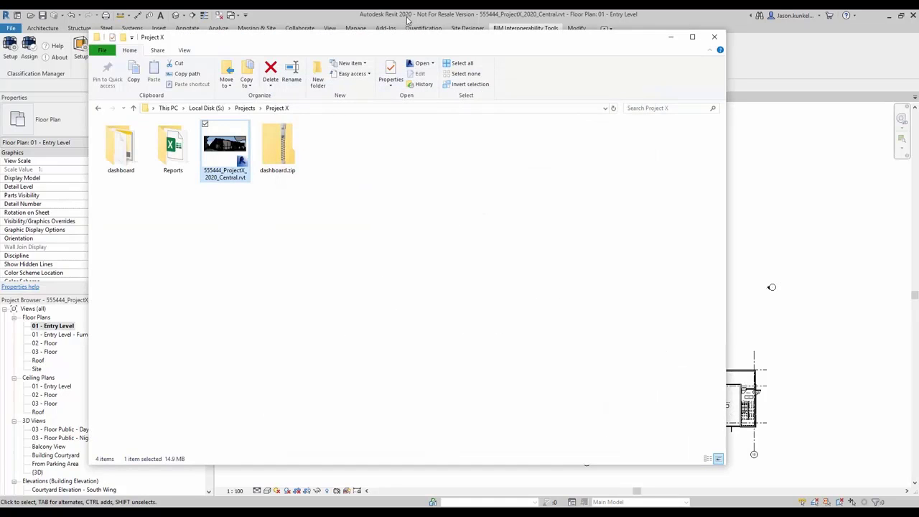
# - Open the Reports folder and display 001.xlsx in Large icons view
pyautogui.doubleClick(174, 147)
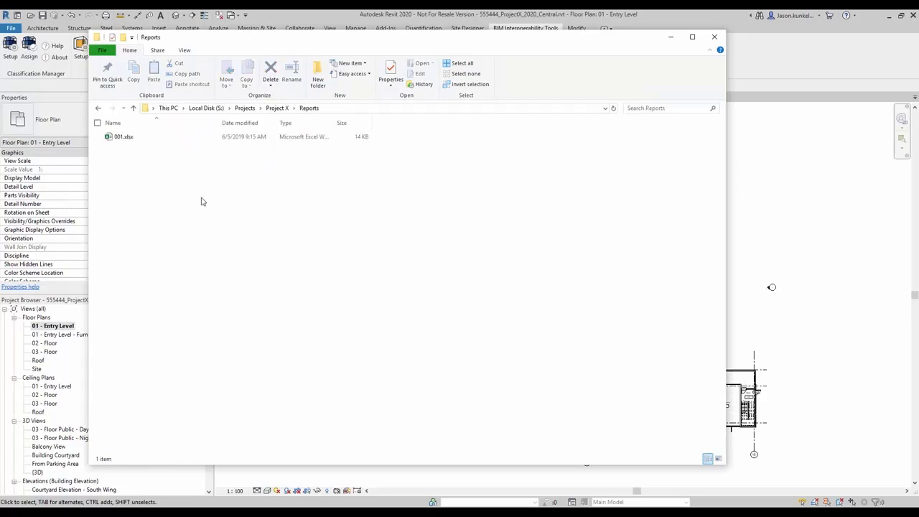
pyautogui.click(719, 458)
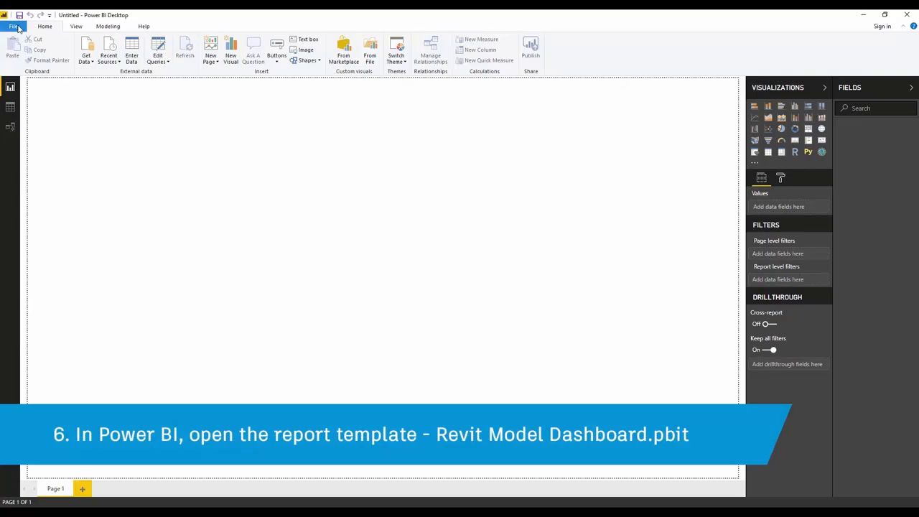
# - Open the Revit Model Dashboard.pbit template, filtering the file list to *.pbit files
pyautogui.click(14, 27)
pyautogui.click(26, 64)
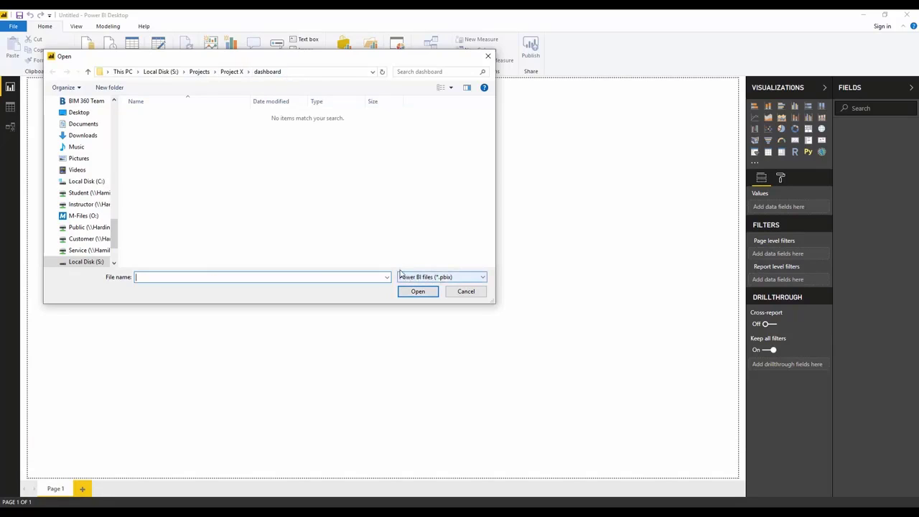
pyautogui.click(465, 282)
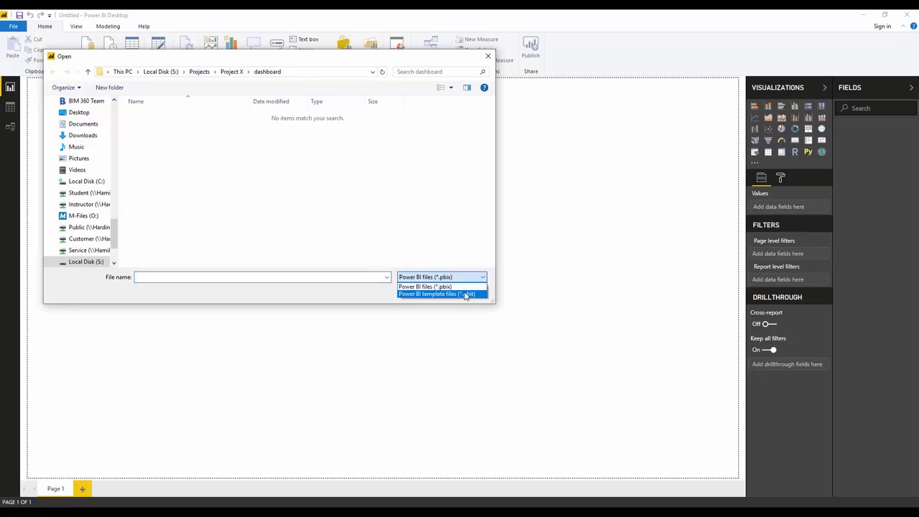
pyautogui.click(465, 295)
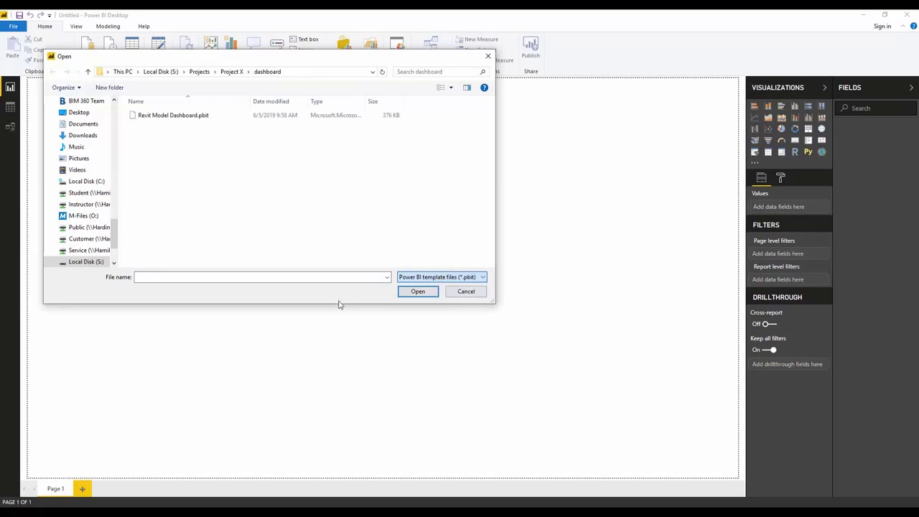
pyautogui.click(179, 121)
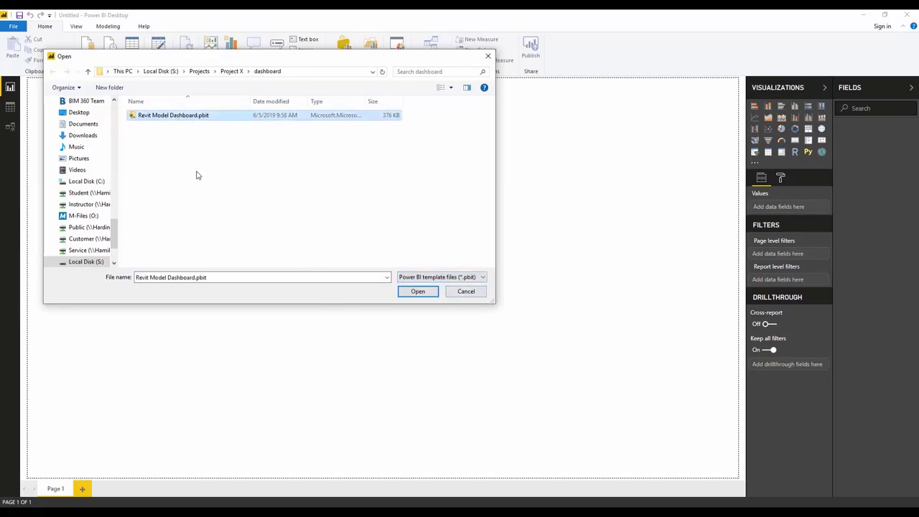
pyautogui.click(417, 294)
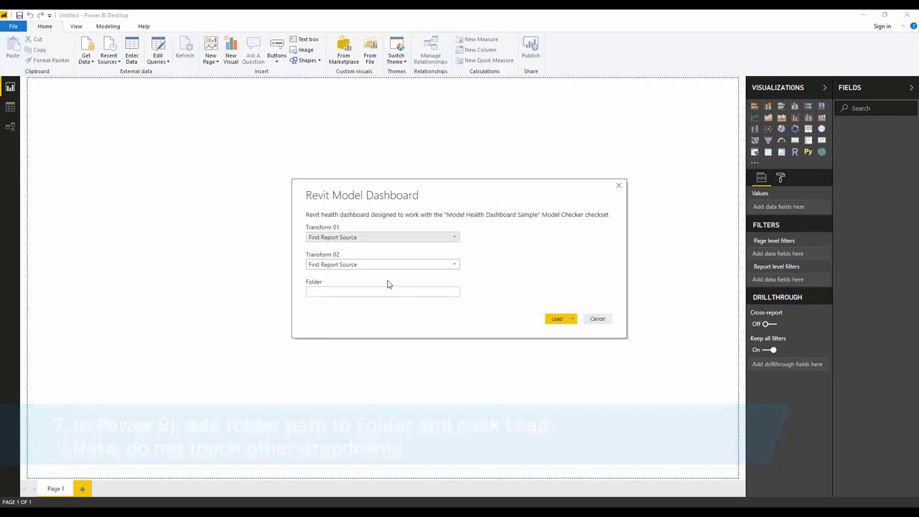
# - Copy the S:\Projects\Project X\Reports path from Explorer into the Folder parameter and load
pyautogui.click(384, 292)
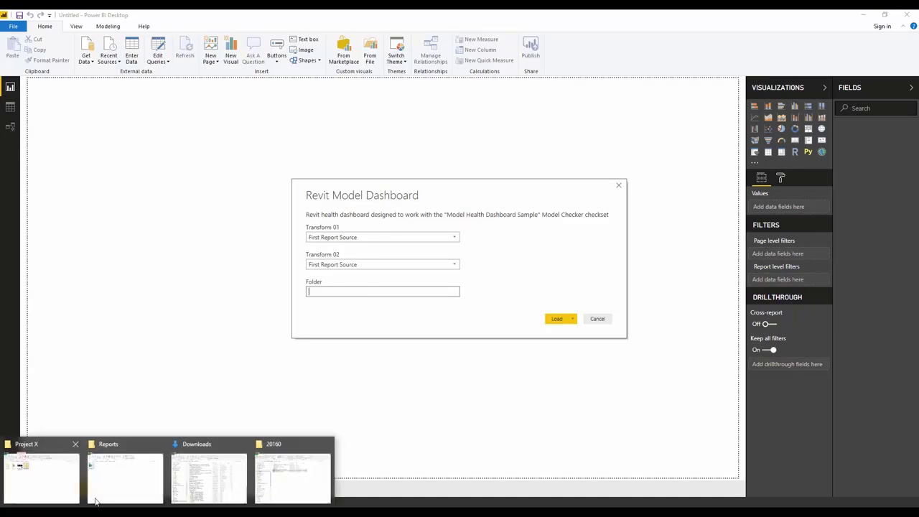
pyautogui.click(126, 474)
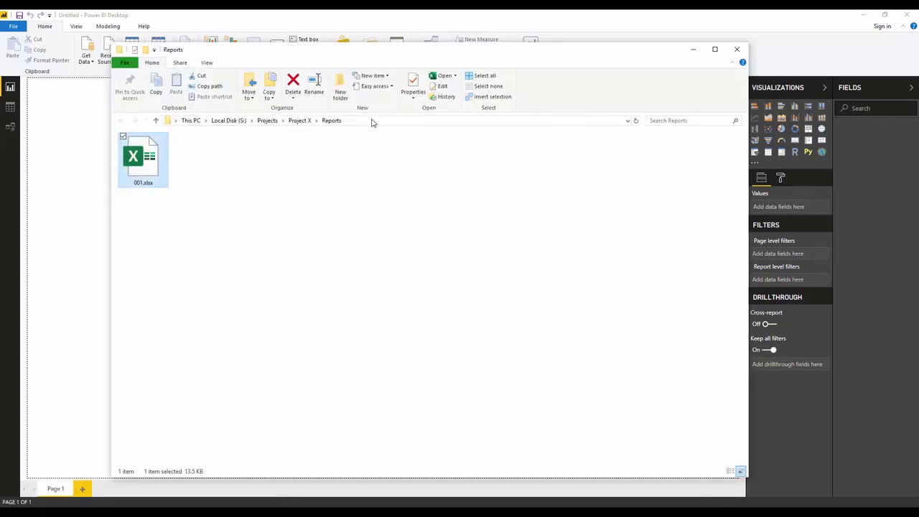
pyautogui.click(372, 122)
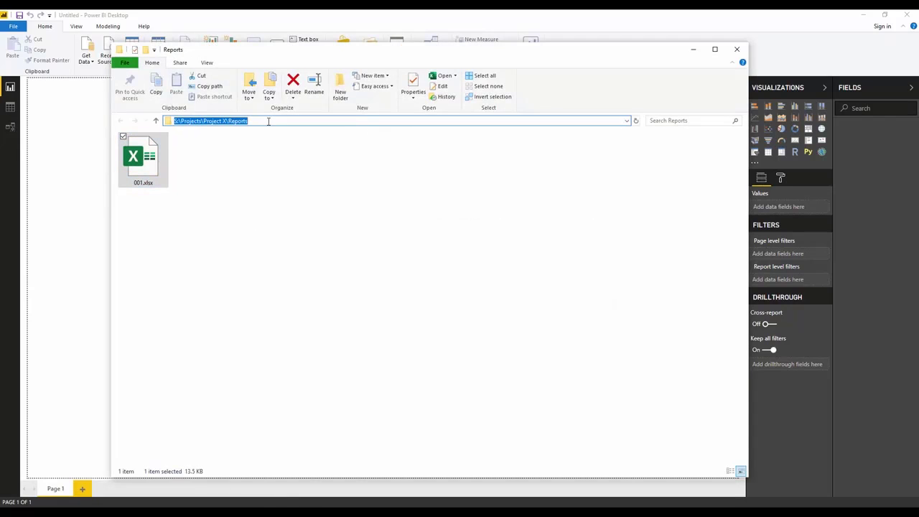
pyautogui.rightClick(230, 122)
pyautogui.click(205, 150)
pyautogui.click(517, 22)
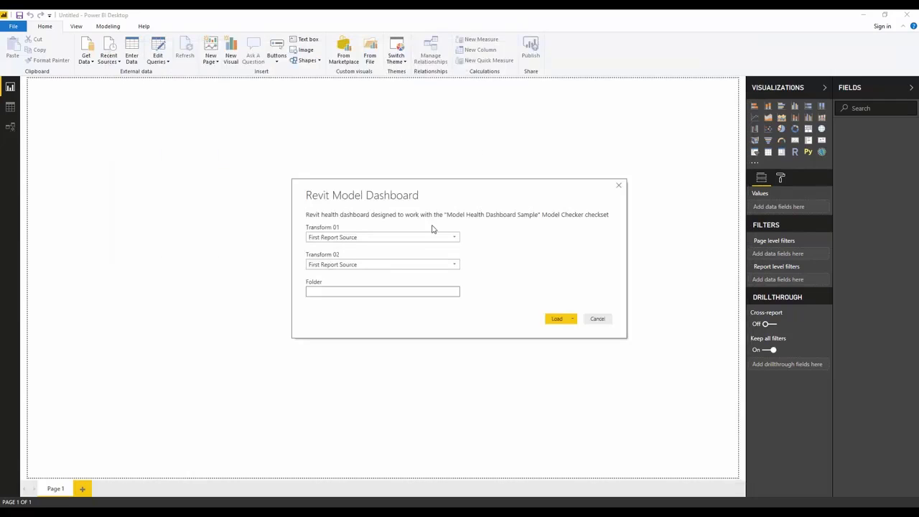
pyautogui.rightClick(361, 290)
pyautogui.click(345, 329)
pyautogui.click(557, 320)
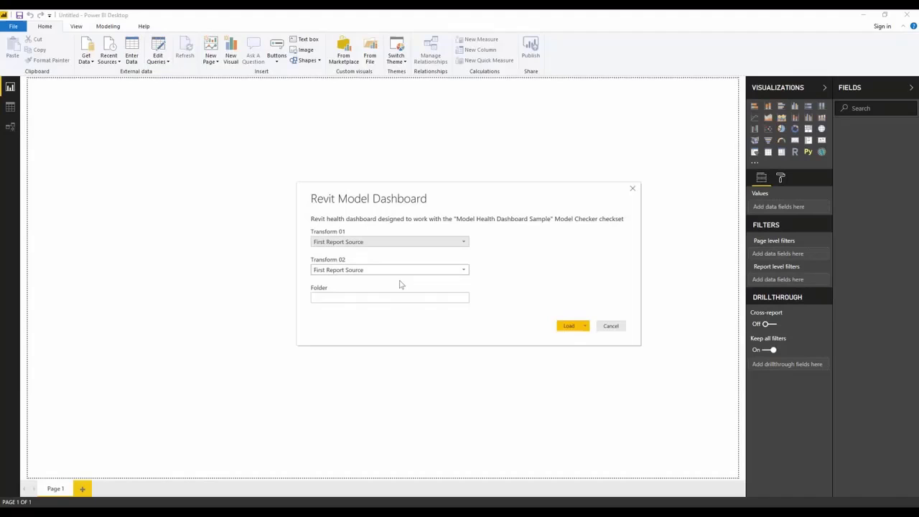
# - Paste the Reports path into Folder again and load the Project X dashboard data
pyautogui.click(397, 297)
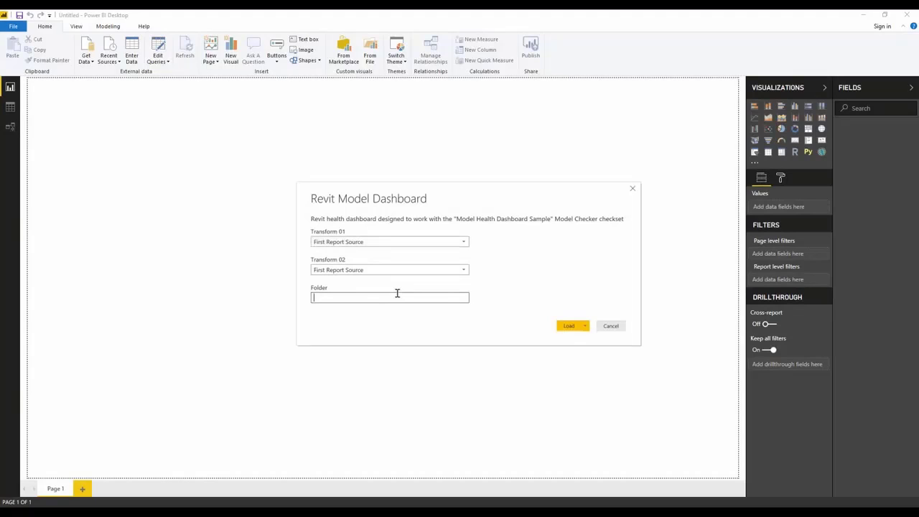
pyautogui.hotkey('ctrl', 'v')
pyautogui.click(571, 327)
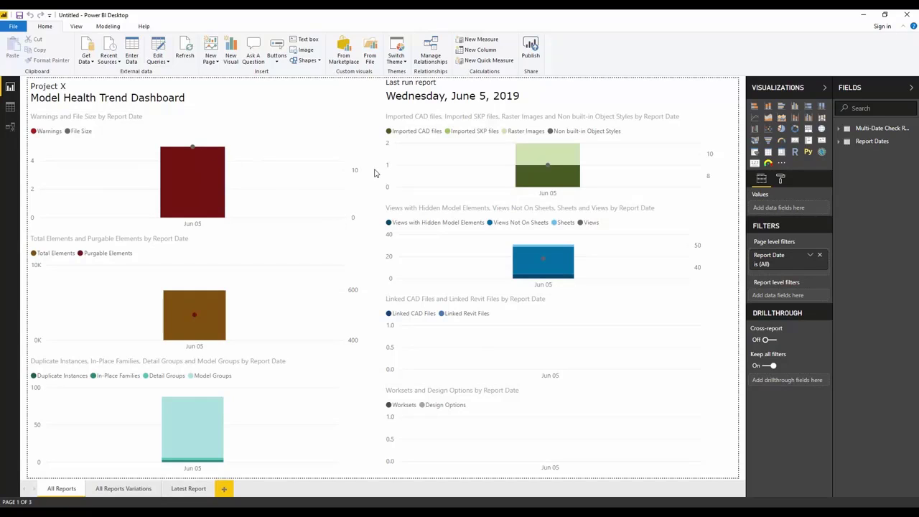
# - Show the Latest Report dashboard page and start saving the report as a .pbix file
pyautogui.click(185, 490)
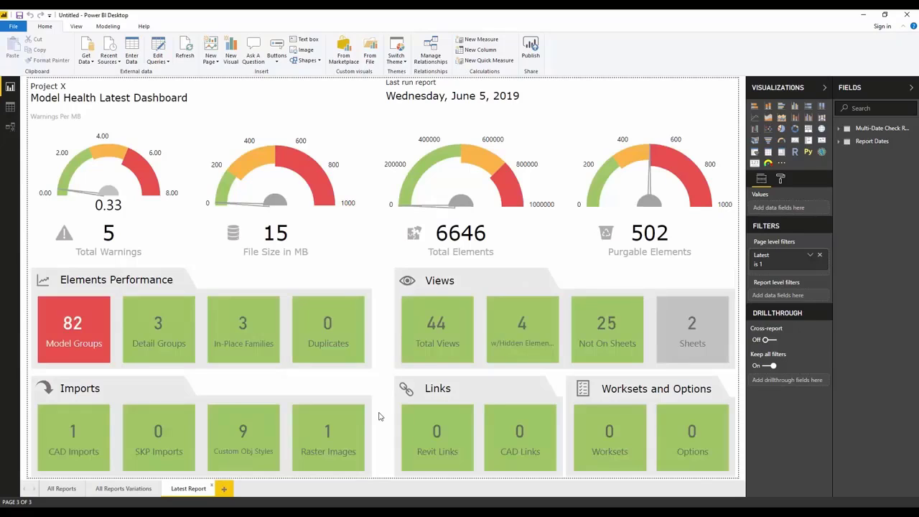
pyautogui.click(20, 14)
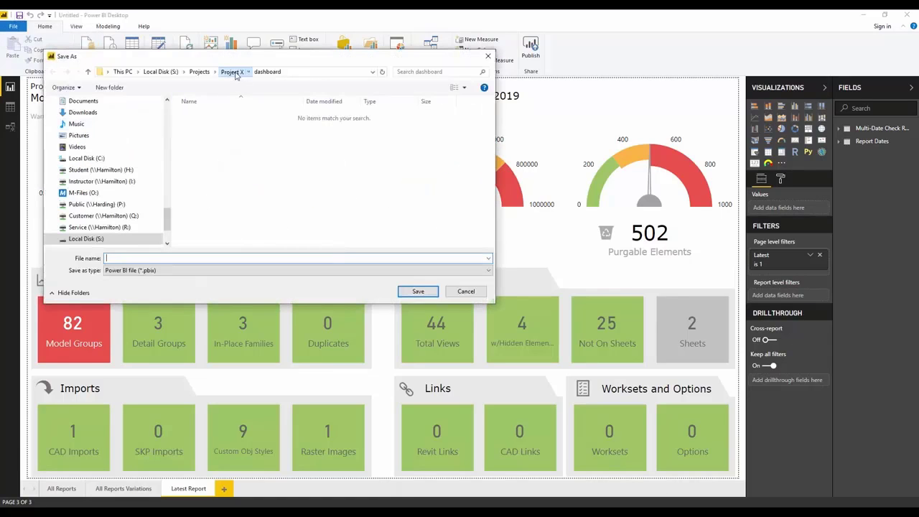
# - Save the report as 'Revit dashboard' in the Project X folder
pyautogui.click(233, 72)
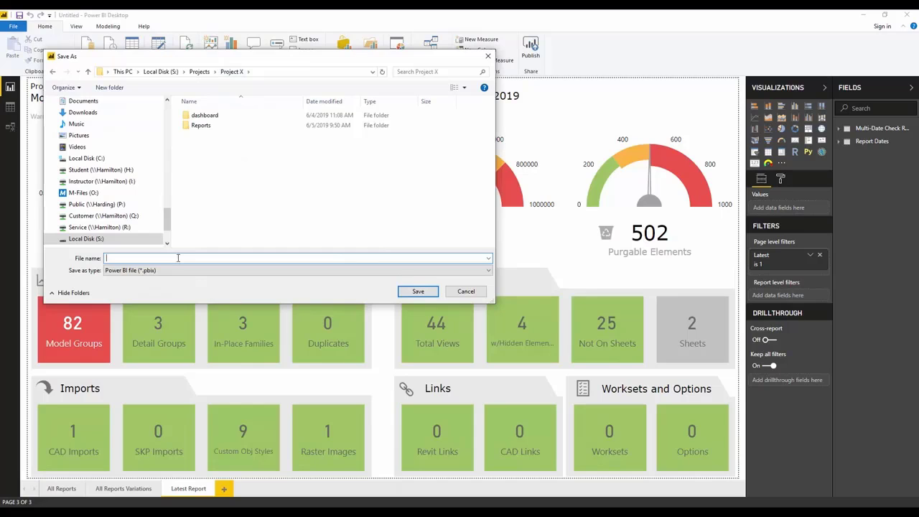
pyautogui.write('Revit ')
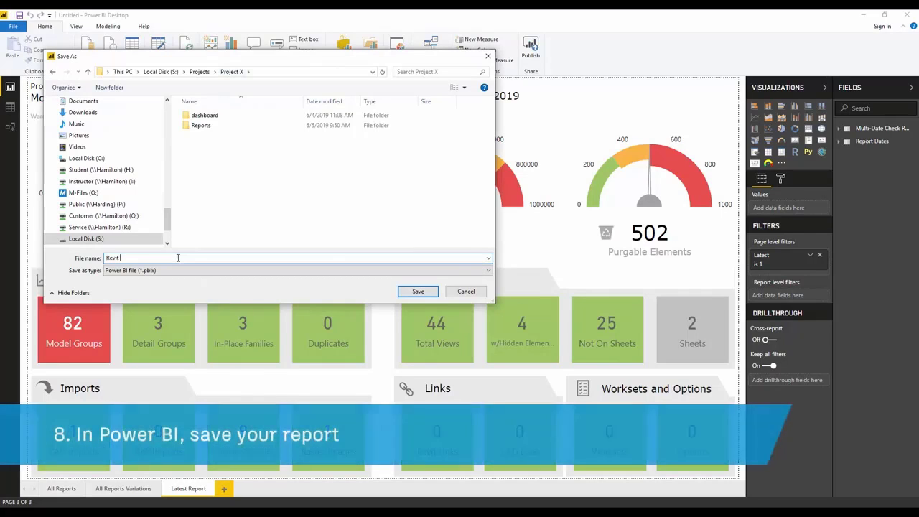
pyautogui.write('dashboard')
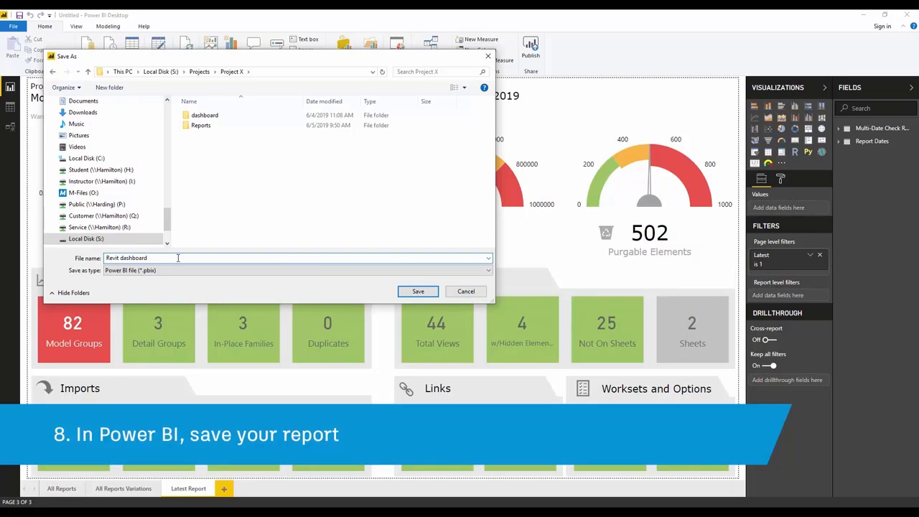
pyautogui.click(417, 292)
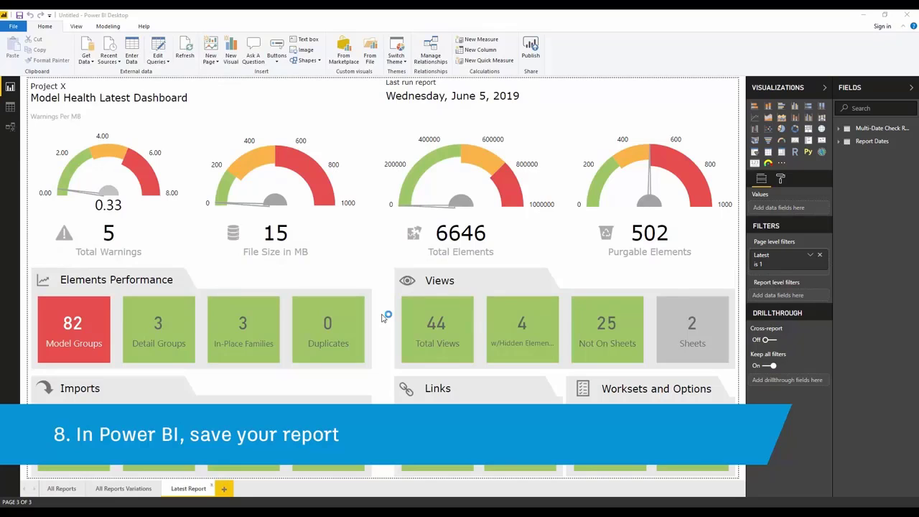